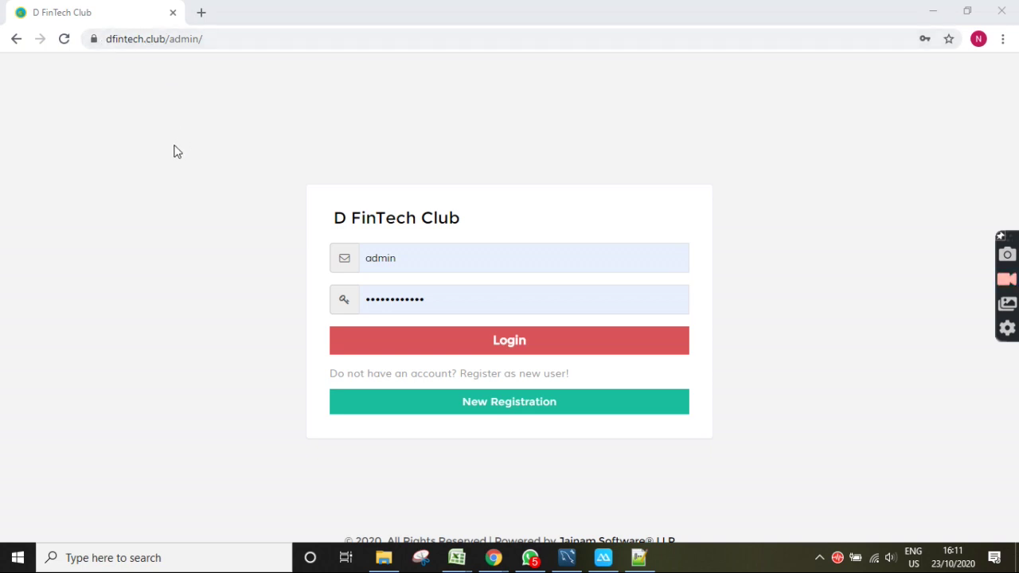
# - Bring the D FinTech Club browser window to the front and switch it to full screen
pyautogui.click(766, 117)
pyautogui.press('F11')
# - Open New Registration and fill in the customer's name and mobile number from saved suggestions
pyautogui.click(489, 355)
pyautogui.click(413, 206)
pyautogui.click(382, 241)
pyautogui.click(450, 254)
pyautogui.click(417, 282)
# - Enter the captcha, agree to the terms and submit the registration
pyautogui.click(421, 289)
pyautogui.write('bbb69')
pyautogui.click(325, 325)
pyautogui.click(497, 352)
# - Read the OTP SMS on the mirrored phone in ApowerMirror, then return to the portal login page
pyautogui.hotkey('alt', 'Tab')
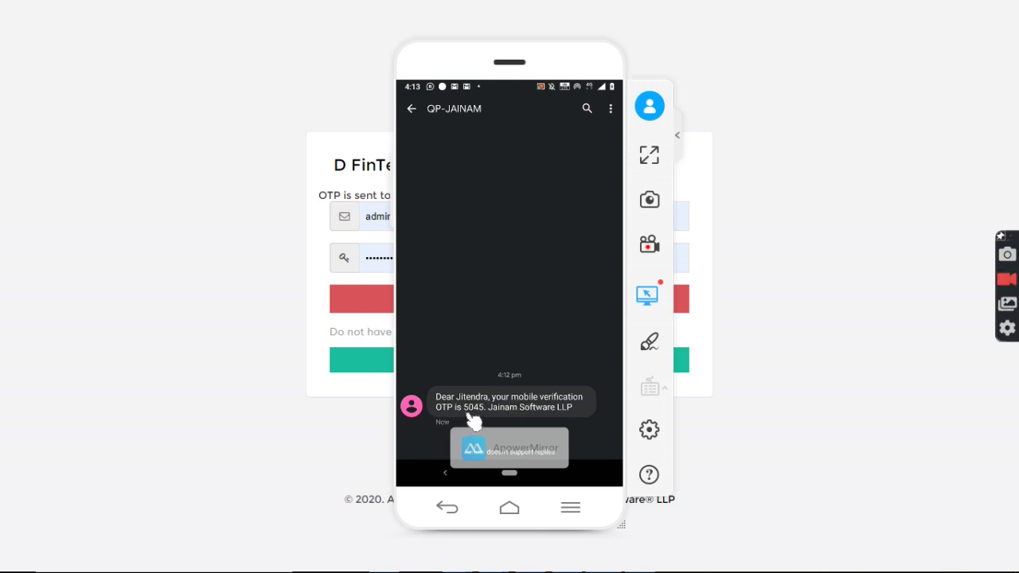
pyautogui.click(843, 314)
# - Log in with the customer's saved username and the OTP as password, accepting the password update
pyautogui.doubleClick(443, 221)
pyautogui.click(419, 299)
pyautogui.doubleClick(437, 259)
pyautogui.write('••••')
pyautogui.click(522, 303)
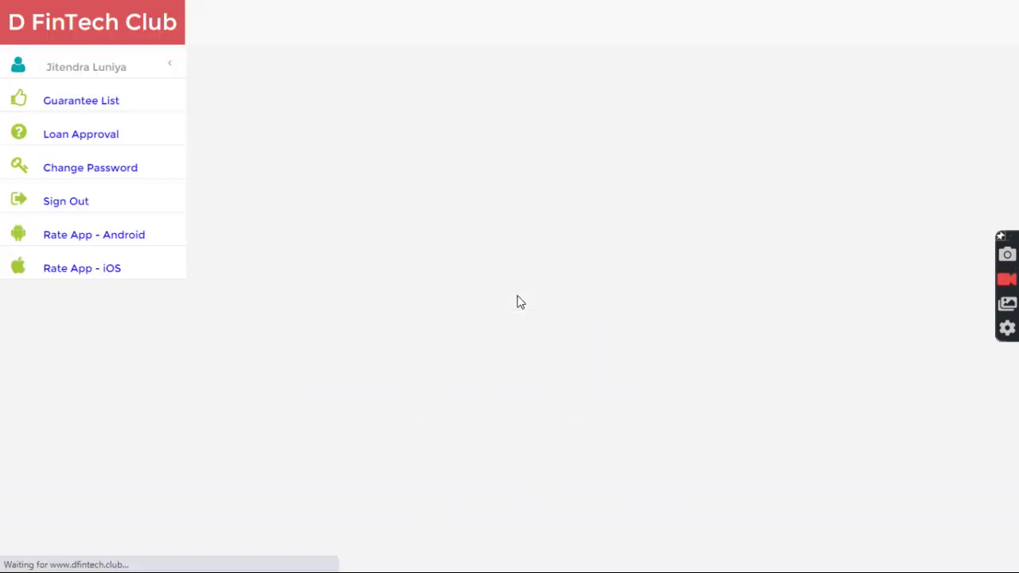
pyautogui.click(829, 261)
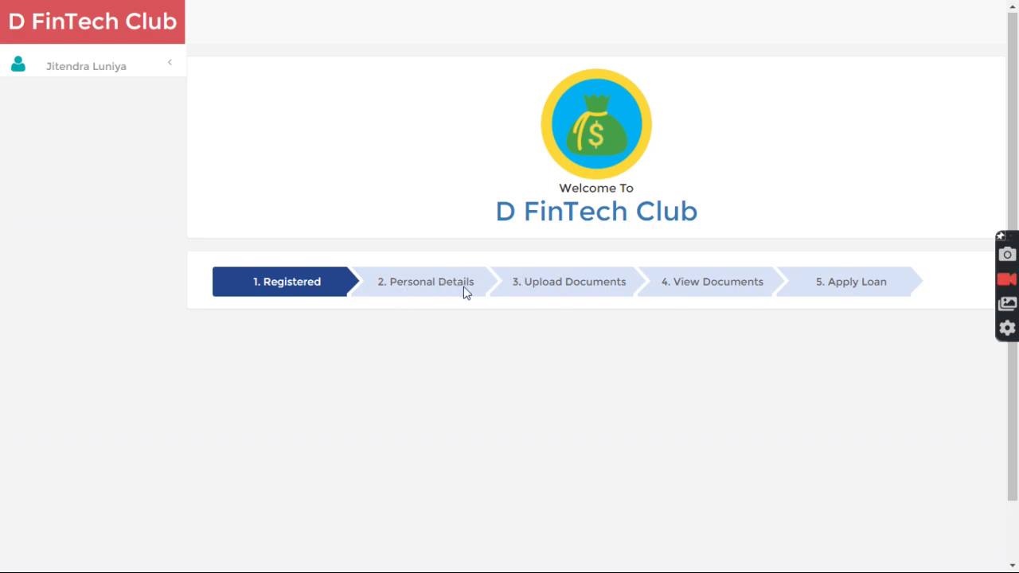
# - In Personal Details, separate the customer's surname into the last name field and enter their mobile number
pyautogui.click(422, 283)
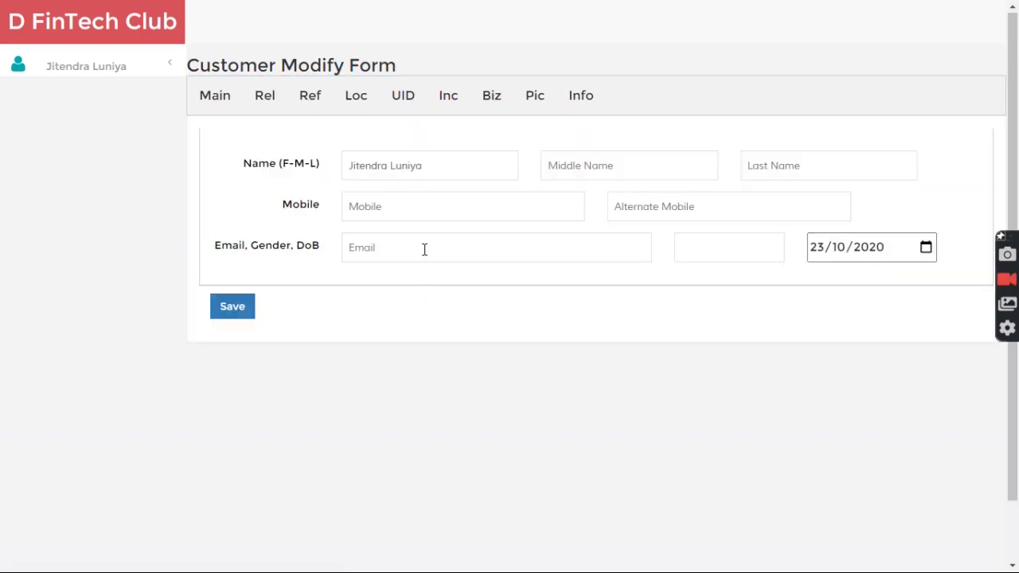
pyautogui.click(438, 160)
pyautogui.doubleClick(437, 160)
pyautogui.press('BackSpace')
pyautogui.press('Tab')
pyautogui.press('Tab')
# - Set gender to Male, save the personal details and return to the dashboard
pyautogui.click(706, 253)
pyautogui.click(709, 282)
pyautogui.click(237, 312)
pyautogui.click(96, 23)
# - In Upload Documents, choose PAN and enter the PAN number, holder's name and phone number
pyautogui.click(546, 282)
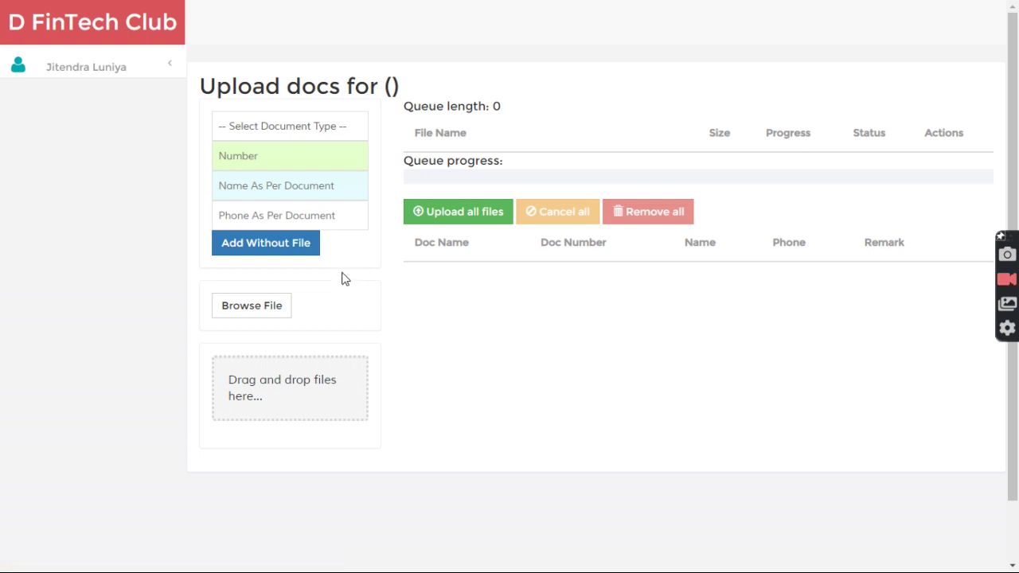
pyautogui.click(311, 129)
pyautogui.click(317, 162)
pyautogui.write('1234567890')
pyautogui.click(310, 186)
pyautogui.press('Tab')
# - Attach the logo image as the PAN file, upload all files, then open View Documents
pyautogui.click(253, 306)
pyautogui.doubleClick(256, 140)
pyautogui.click(305, 125)
pyautogui.click(566, 427)
pyautogui.click(465, 252)
pyautogui.click(86, 19)
pyautogui.click(691, 285)
pyautogui.scroll(-1, 494, 390)
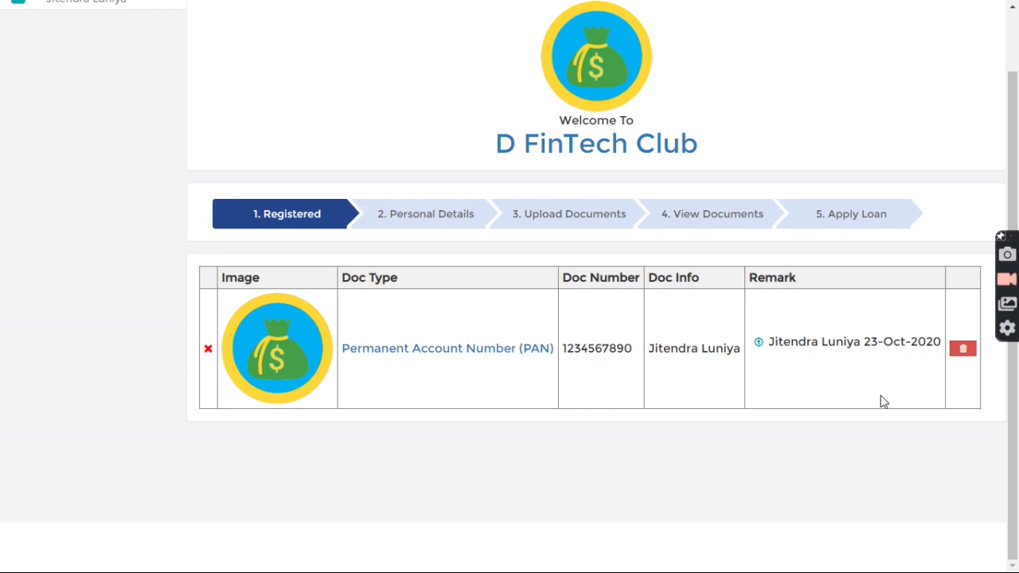
pyautogui.scroll(1, 548, 387)
# - Choose the 25K IRR 18 ROI Yearly loan type, enter 10000, accept the terms and apply
pyautogui.click(845, 285)
pyautogui.click(368, 139)
pyautogui.click(320, 167)
pyautogui.write('10000')
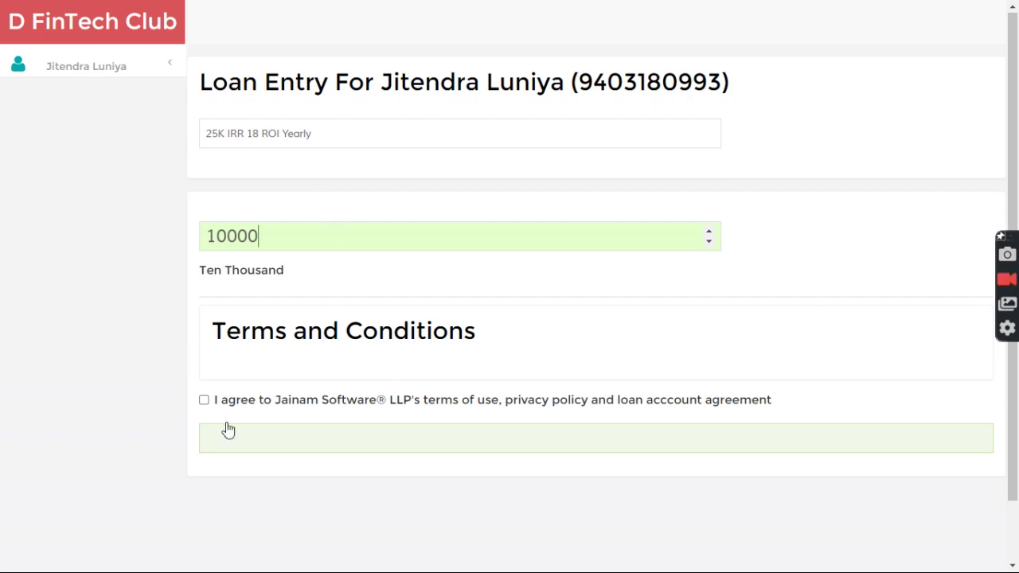
pyautogui.click(204, 401)
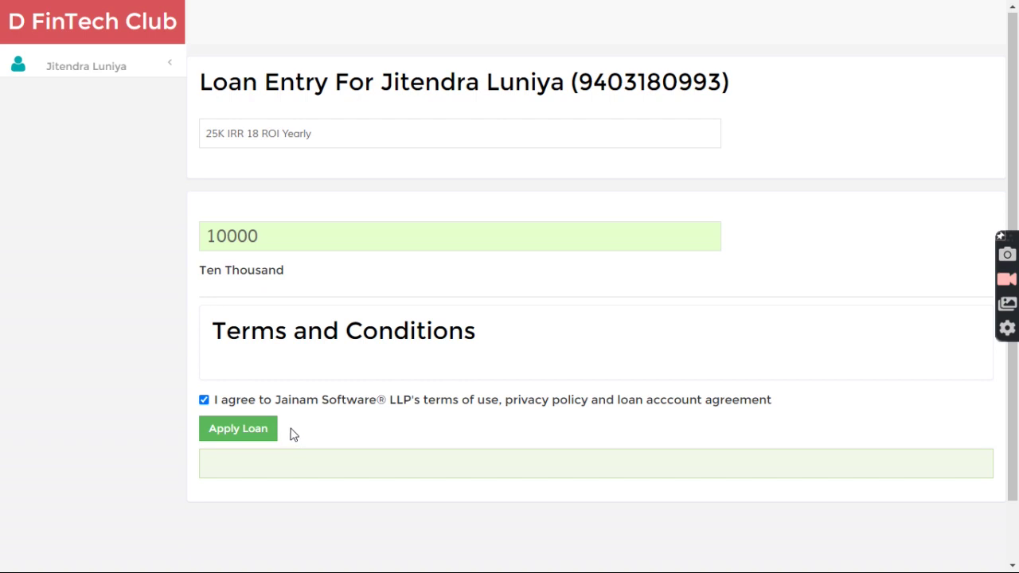
pyautogui.click(239, 434)
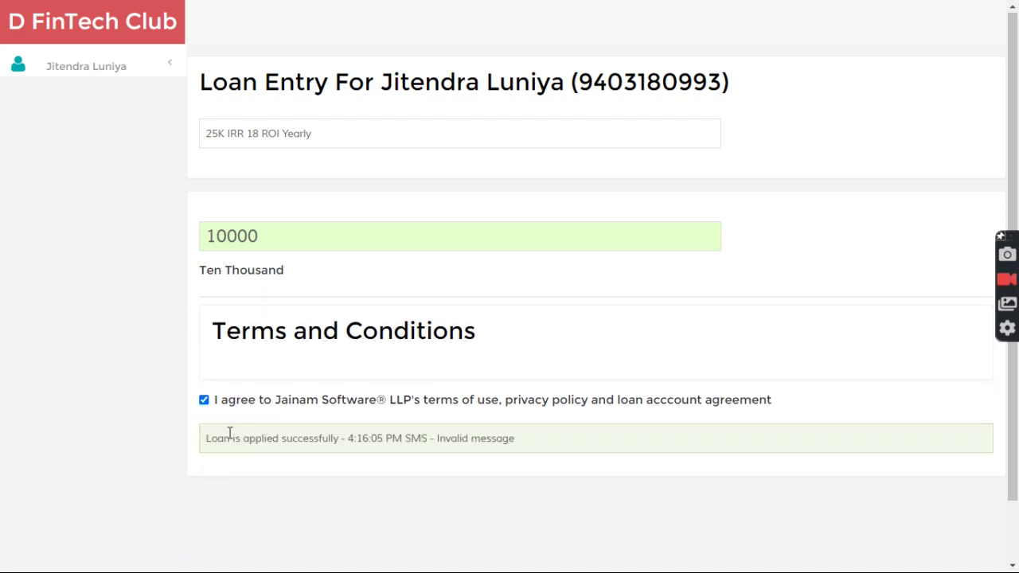
# - Highlight the loan-applied success message and the Invalid message note beneath it
pyautogui.moveTo(209, 436); pyautogui.dragTo(369, 436)
pyautogui.click(385, 437)
pyautogui.moveTo(565, 443); pyautogui.dragTo(435, 448)
pyautogui.click(497, 439)
pyautogui.moveTo(532, 439); pyautogui.dragTo(428, 443)
pyautogui.click(419, 442)
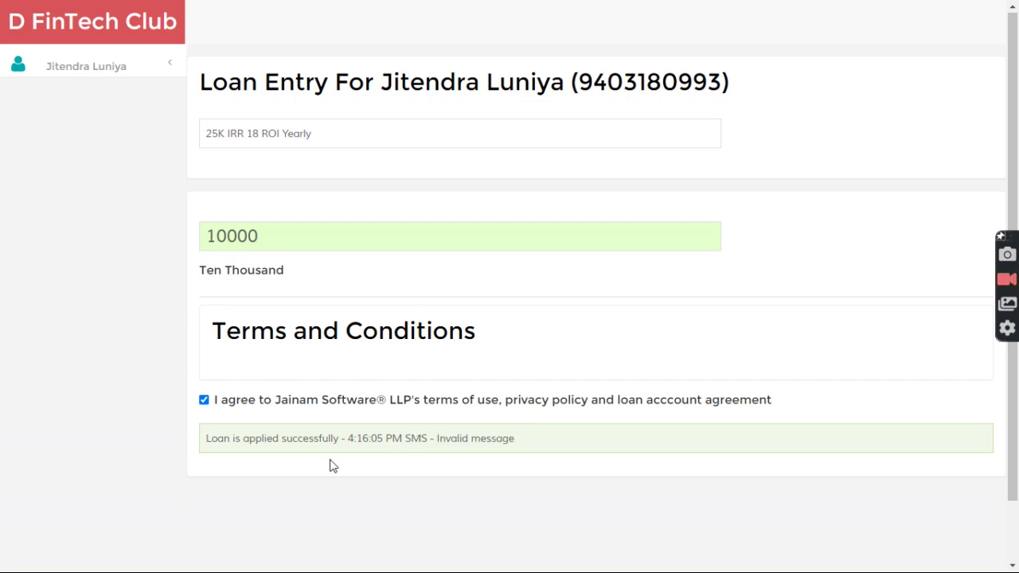
# - Review the 10,000 New Request loan row on the dashboard, then expand the account menu
pyautogui.click(106, 23)
pyautogui.moveTo(239, 359); pyautogui.dragTo(974, 409)
pyautogui.click(972, 412)
pyautogui.moveTo(645, 350); pyautogui.dragTo(679, 398)
pyautogui.click(672, 409)
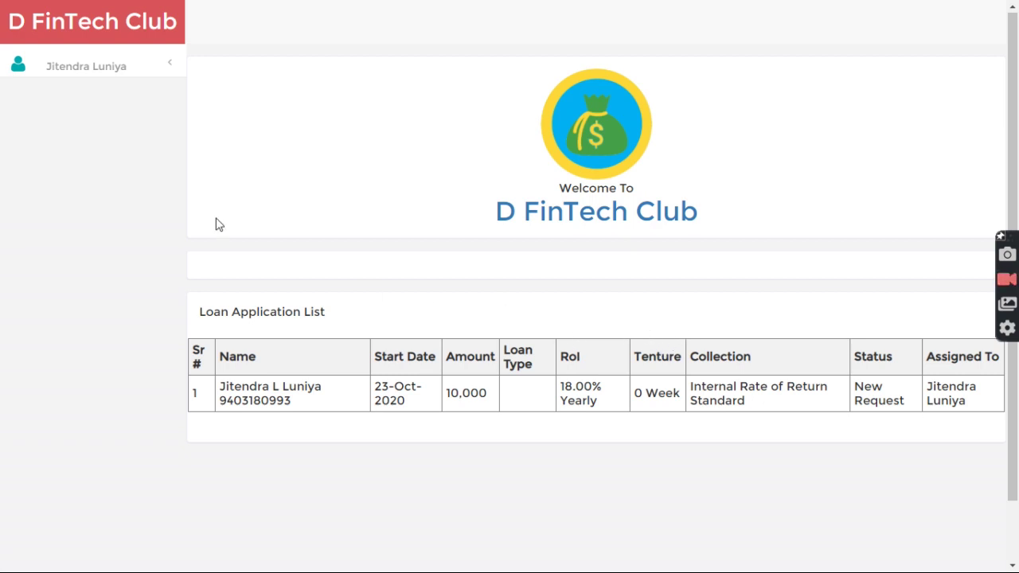
pyautogui.click(71, 65)
# - Sign out of the customer account and log in with the saved admin login
pyautogui.click(66, 205)
pyautogui.click(481, 214)
pyautogui.click(427, 294)
pyautogui.click(450, 301)
# - Open Master Setup > Document List and browse the document type choices without changing them
pyautogui.scroll(-1, 118, 398)
pyautogui.click(91, 337)
pyautogui.click(82, 408)
pyautogui.click(276, 134)
pyautogui.scroll(-3, 287, 343)
pyautogui.click(824, 273)
# - Highlight the PAN Auto and Salary Slip Manual verification modes, plus the Aadhar Card and Bank Account entries
pyautogui.doubleClick(642, 354)
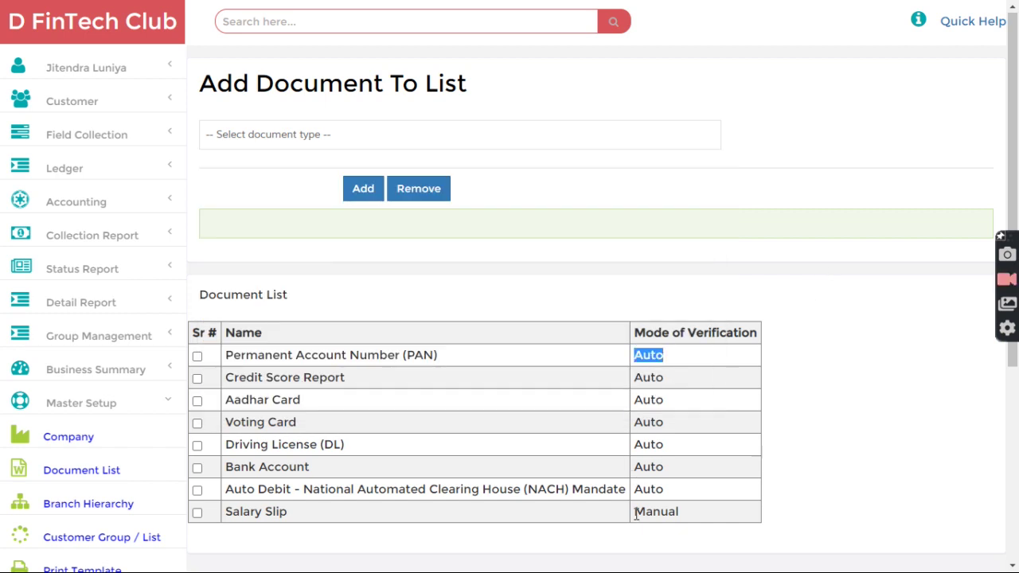
pyautogui.doubleClick(687, 510)
pyautogui.click(651, 370)
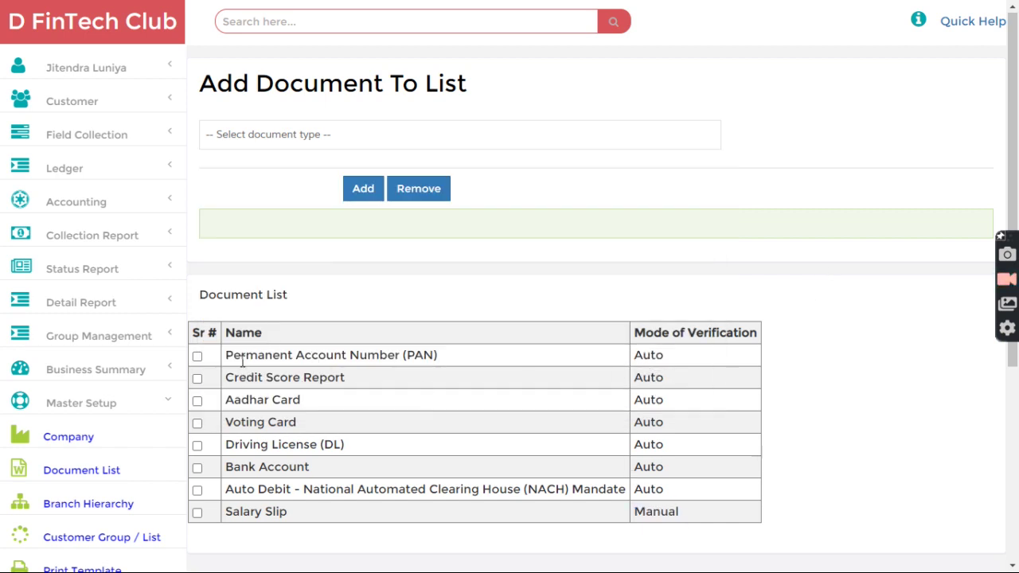
pyautogui.doubleClick(286, 400)
pyautogui.doubleClick(289, 467)
pyautogui.click(361, 485)
# - On Loan Approval, filter to New Request and open the customer's 10,000 loan request
pyautogui.click(80, 104)
pyautogui.click(57, 377)
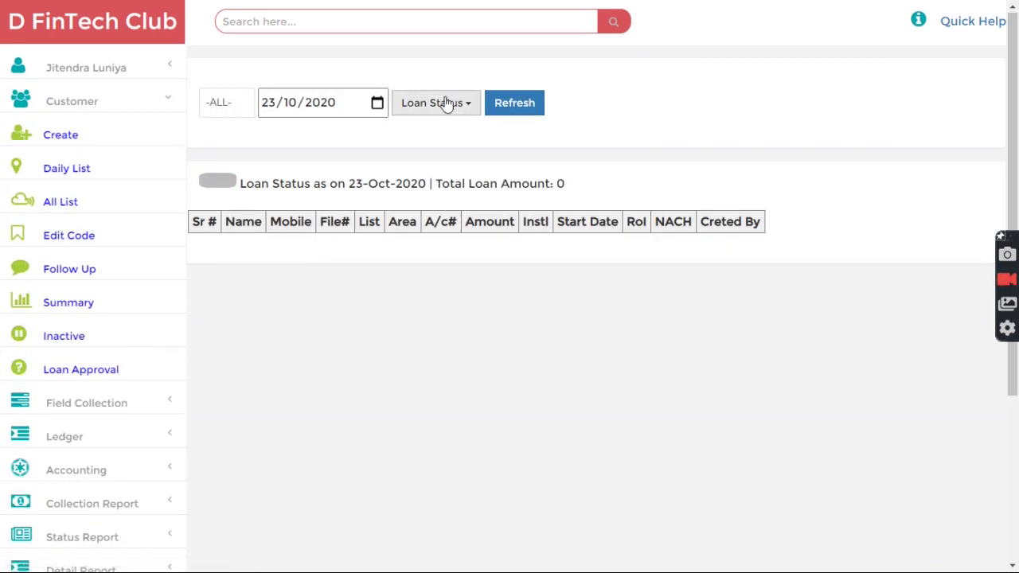
pyautogui.click(446, 107)
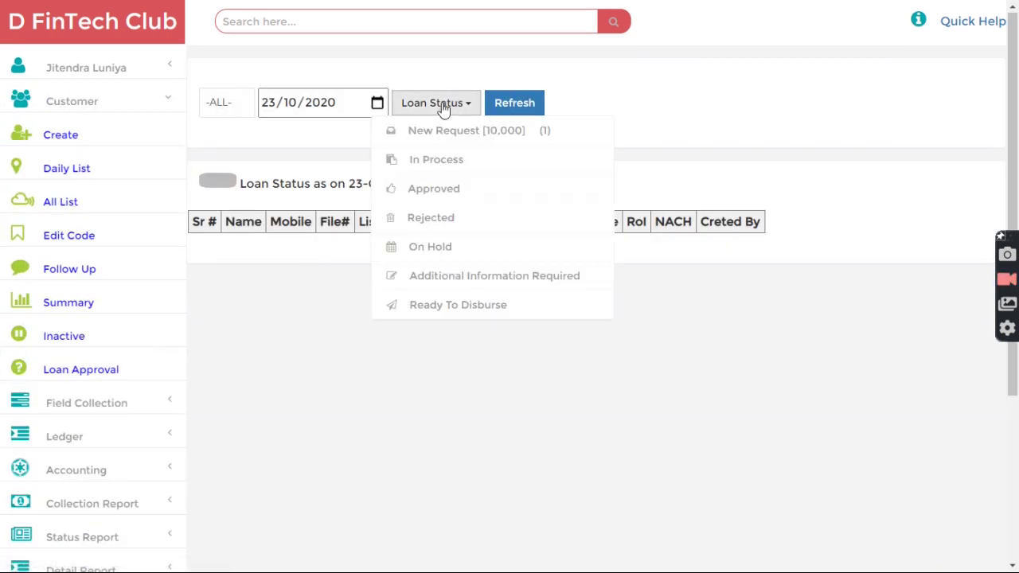
pyautogui.click(460, 133)
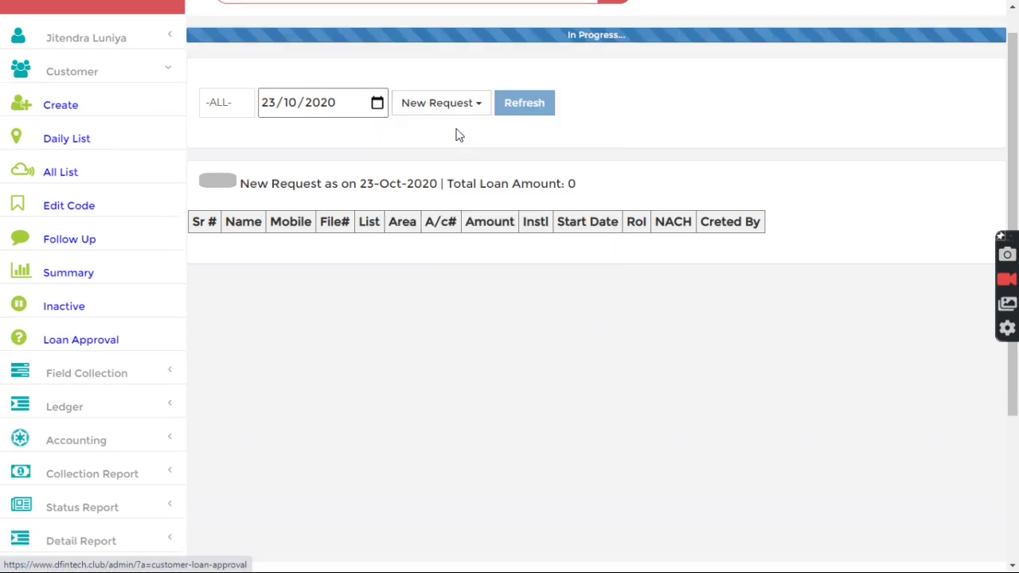
pyautogui.click(255, 231)
# - Change the loan status to Approved, confirm the SMS Sent notice, then go back and refresh the list
pyautogui.click(167, 332)
pyautogui.click(94, 383)
pyautogui.click(99, 371)
pyautogui.moveTo(174, 292); pyautogui.dragTo(240, 293)
pyautogui.click(249, 294)
pyautogui.click(231, 392)
pyautogui.click(527, 74)
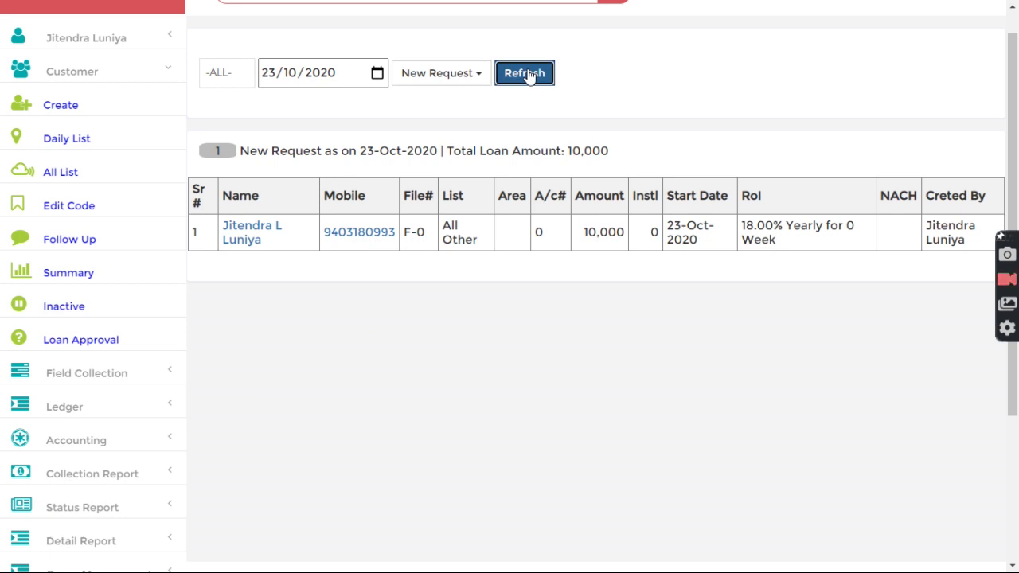
pyautogui.hotkey('alt', 'Tab')
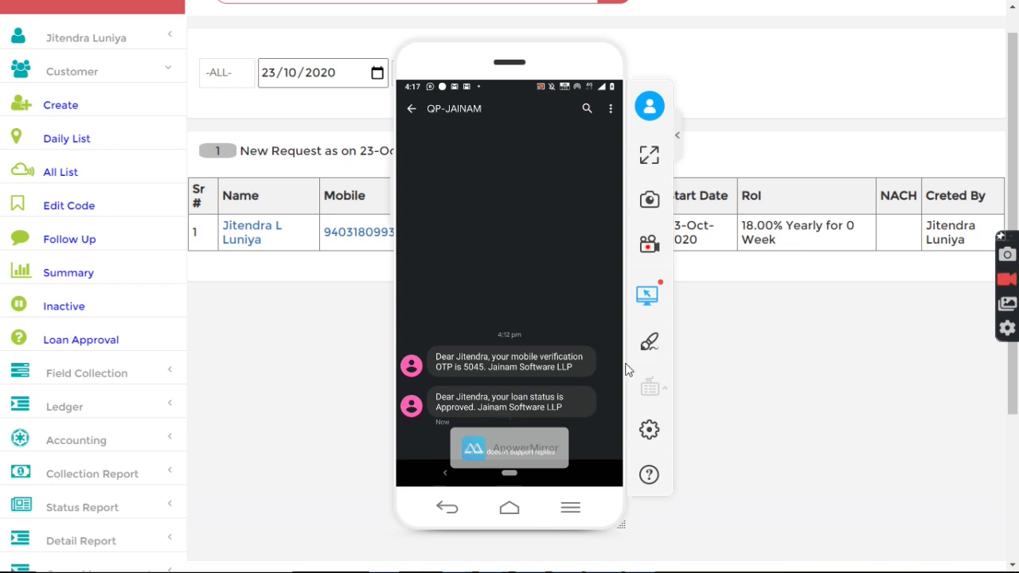
pyautogui.click(699, 326)
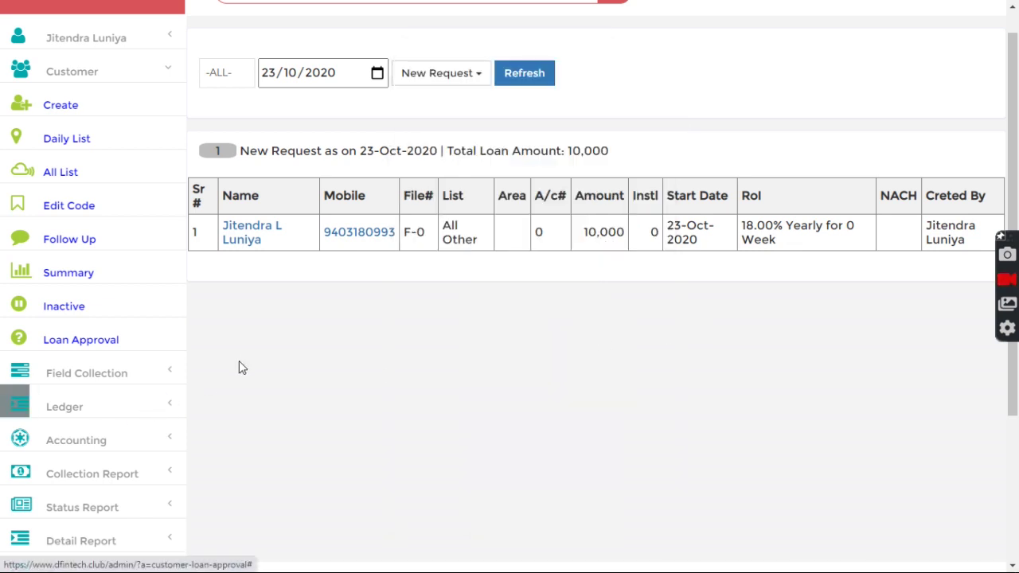
# - Open the application Settings form under Master Setup
pyautogui.scroll(1, 243, 364)
pyautogui.scroll(-3, 105, 469)
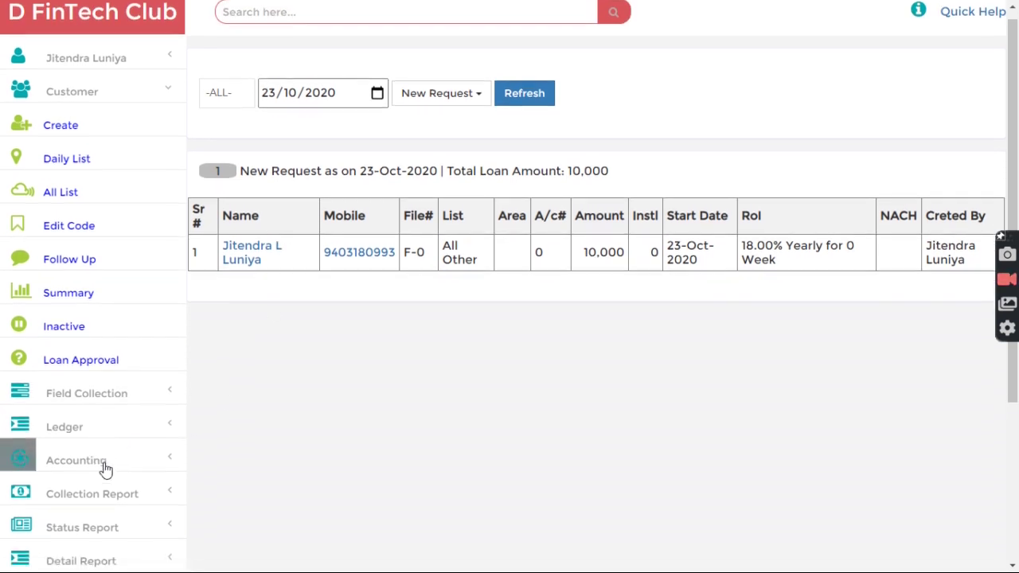
pyautogui.click(80, 432)
pyautogui.scroll(-3, 92, 434)
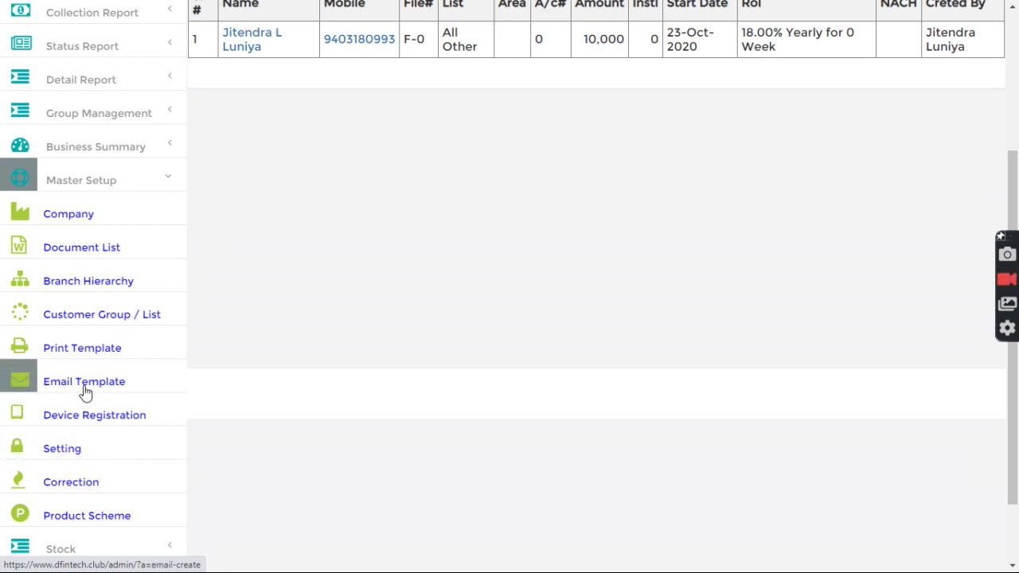
pyautogui.click(64, 451)
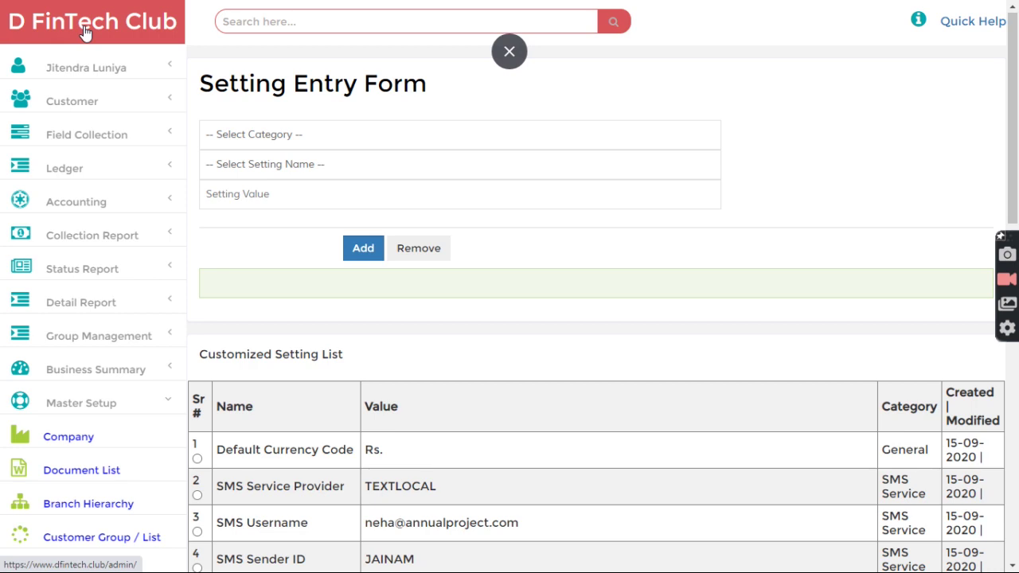
# - Return to the dashboard and list Approved loans on the Loan Approval page
pyautogui.click(86, 30)
pyautogui.click(99, 90)
pyautogui.click(77, 379)
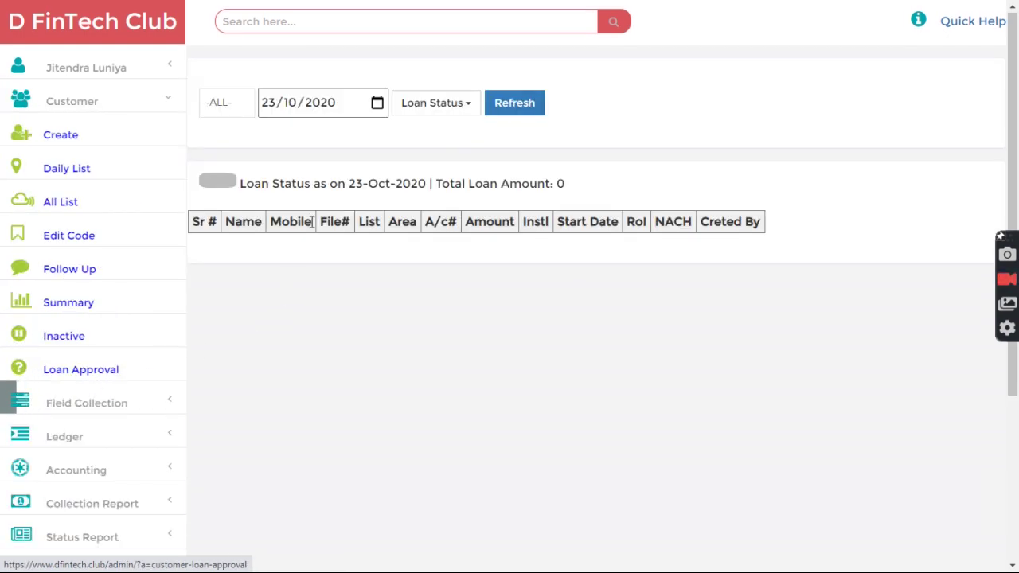
pyautogui.click(451, 107)
pyautogui.click(458, 191)
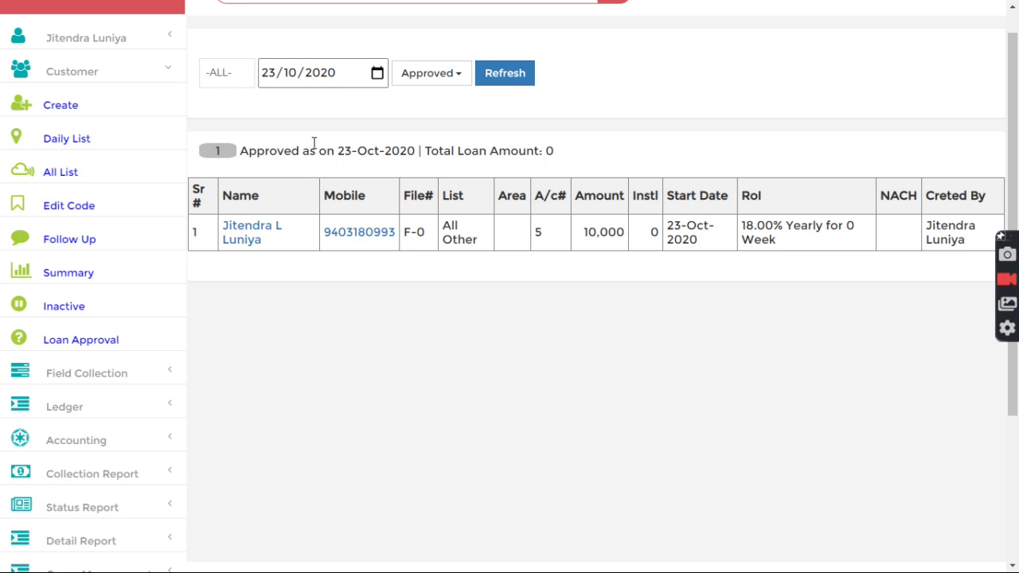
# - Search the portal for the customer's mobile number
pyautogui.scroll(1, 321, 158)
pyautogui.click(297, 15)
pyautogui.press('Return')
# - Show the '1 Document' attachment on the customer's record
pyautogui.scroll(-5, 692, 323)
pyautogui.scroll(-4, 692, 333)
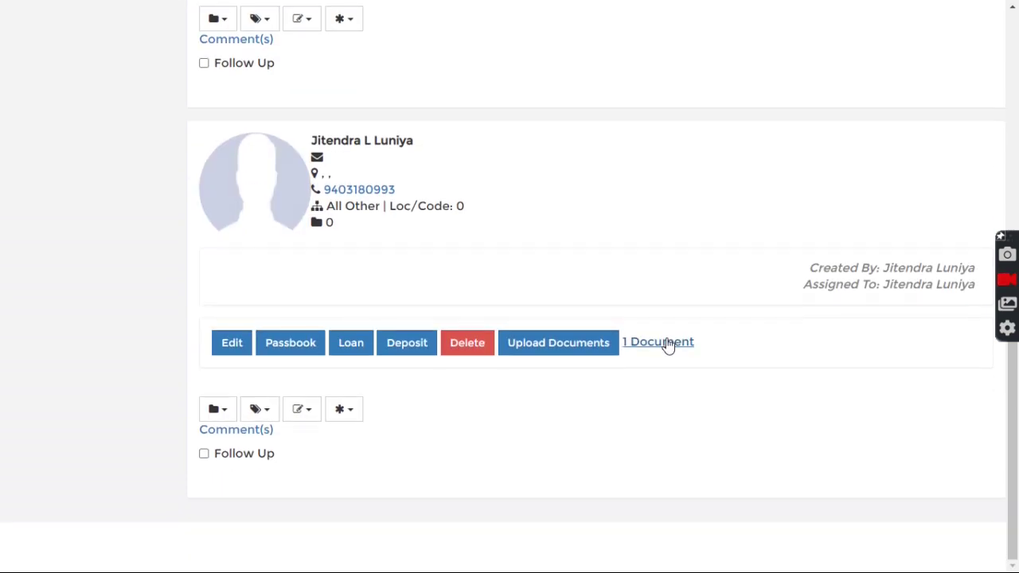
pyautogui.click(666, 343)
pyautogui.scroll(-2, 683, 357)
pyautogui.scroll(3, 516, 459)
pyautogui.click(95, 95)
# - Filter Loan Approval to Approved and open the customer's 10,000 loan #5
pyautogui.click(67, 370)
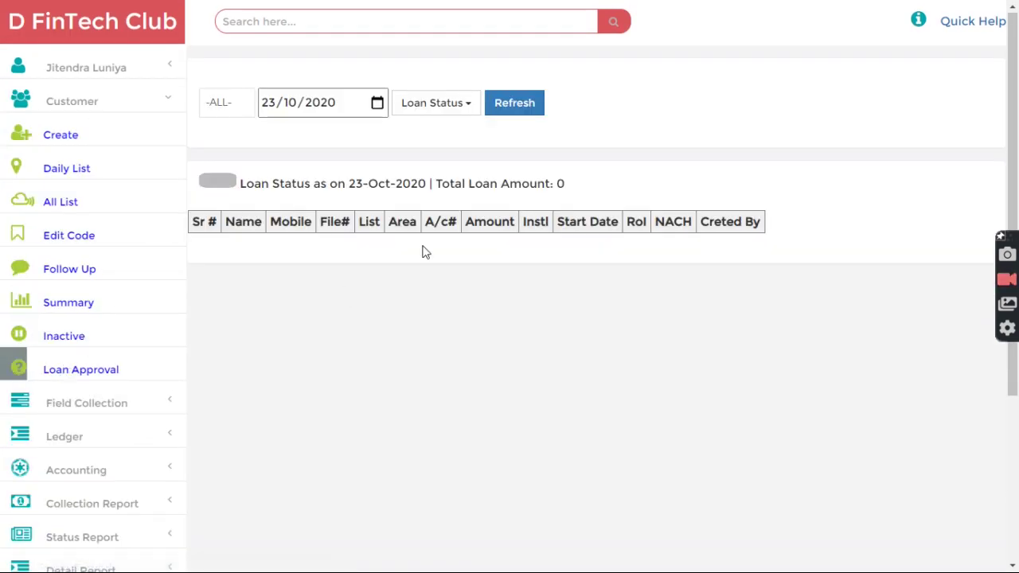
pyautogui.click(436, 103)
pyautogui.click(469, 191)
pyautogui.click(233, 241)
pyautogui.scroll(-2, 301, 318)
# - Disburse the loan manually, checking the loan-saved and SMS Sent confirmations
pyautogui.click(206, 392)
pyautogui.moveTo(63, 299); pyautogui.dragTo(404, 298)
pyautogui.click(411, 298)
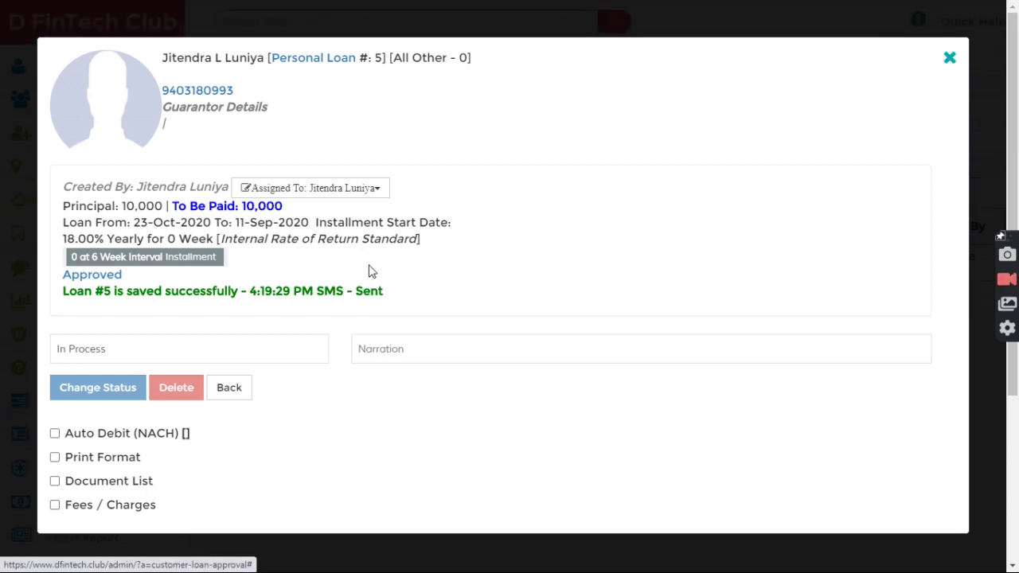
pyautogui.moveTo(132, 295); pyautogui.dragTo(69, 293)
pyautogui.click(950, 58)
# - Search for loan 5 and toggle its Installment Tracker schedule on and off
pyautogui.click(348, 17)
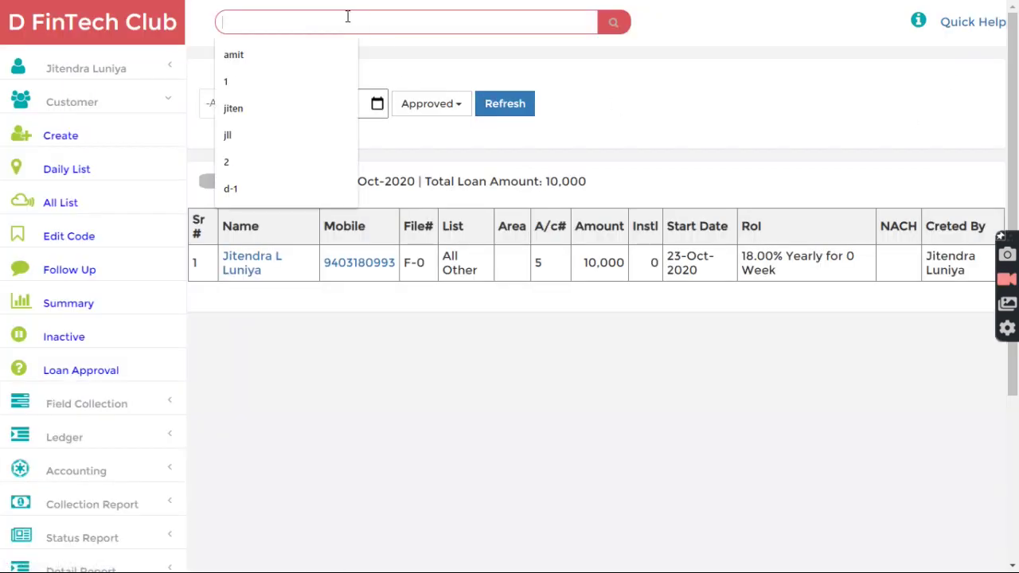
pyautogui.write('5')
pyautogui.press('Return')
pyautogui.scroll(-10, 368, 304)
pyautogui.scroll(-2, 307, 396)
pyautogui.click(286, 334)
pyautogui.click(274, 334)
# - Delete loan #5 permanently, confirming with Yes
pyautogui.scroll(5, 358, 326)
pyautogui.scroll(2, 362, 276)
pyautogui.click(919, 516)
pyautogui.click(699, 542)
# - Start a Product Scheme named E1 with Yearly interest period and IRR Standard calculation
pyautogui.scroll(-1, 139, 353)
pyautogui.click(95, 335)
pyautogui.scroll(-3, 105, 353)
pyautogui.click(85, 451)
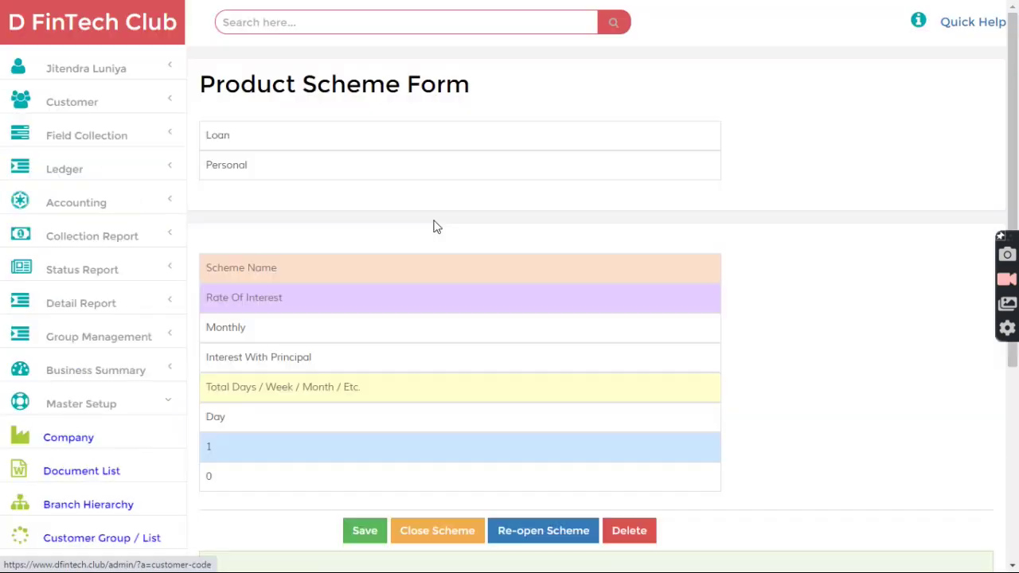
pyautogui.write('E')
pyautogui.write('16')
pyautogui.click(305, 333)
pyautogui.click(264, 377)
pyautogui.click(269, 363)
pyautogui.click(301, 446)
# - Set the scheme duration to 24 months and save it
pyautogui.click(252, 387)
pyautogui.write('24')
pyautogui.click(258, 420)
pyautogui.click(255, 465)
pyautogui.scroll(-1, 816, 422)
pyautogui.click(364, 459)
# - Delete the old 25K IRR 18 ROI Yearly scheme
pyautogui.scroll(-4, 362, 478)
pyautogui.click(210, 362)
pyautogui.scroll(1, 410, 418)
pyautogui.click(630, 268)
pyautogui.click(583, 291)
pyautogui.scroll(4, 294, 424)
pyautogui.click(82, 70)
# - Sign out and sign back in with the customer's saved login
pyautogui.click(75, 238)
pyautogui.click(435, 204)
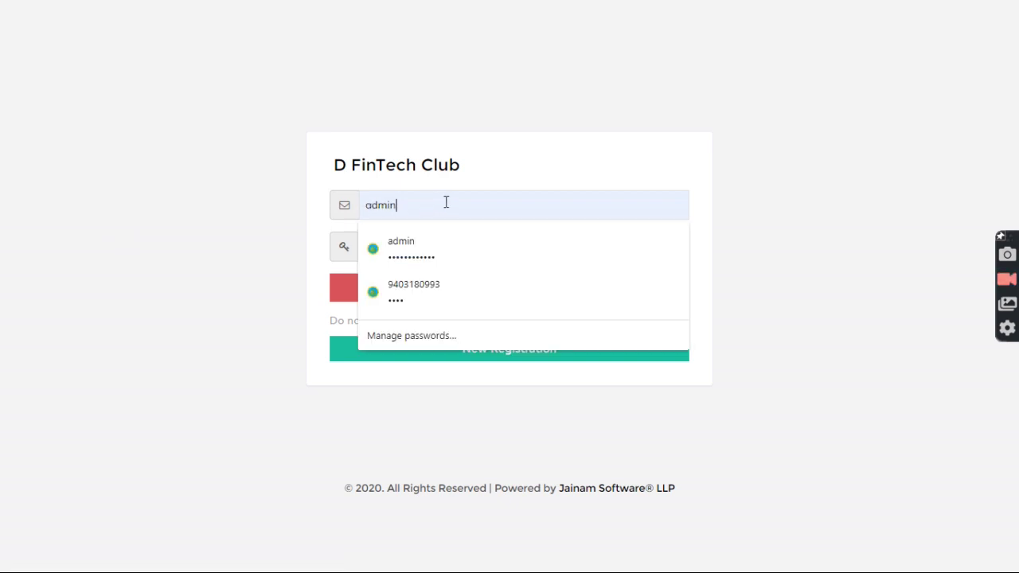
pyautogui.click(430, 291)
pyautogui.click(446, 288)
# - Apply for a 100000 Education Loan, accepting the terms and conditions
pyautogui.click(846, 275)
pyautogui.click(337, 137)
pyautogui.click(325, 168)
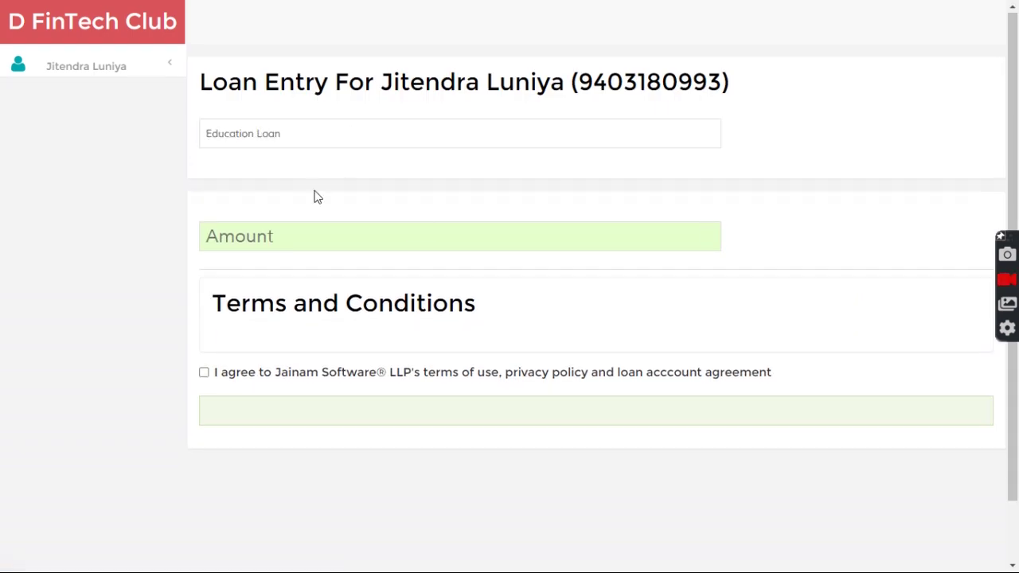
pyautogui.click(299, 233)
pyautogui.write('100000')
pyautogui.click(204, 399)
pyautogui.click(236, 428)
# - Sign out of the customer account and sign in with the admin's saved login
pyautogui.click(54, 68)
pyautogui.click(73, 209)
pyautogui.click(468, 202)
pyautogui.click(442, 284)
pyautogui.click(442, 286)
# - Filter Loan Approval to New Request and change the Education Loan's status to Approved
pyautogui.click(86, 102)
pyautogui.click(77, 371)
pyautogui.click(434, 107)
pyautogui.click(447, 143)
pyautogui.click(238, 238)
pyautogui.click(131, 341)
pyautogui.click(112, 383)
pyautogui.click(93, 376)
pyautogui.click(215, 394)
# - List Approved loans and disburse the customer's 100,000 loan manually
pyautogui.click(459, 80)
pyautogui.click(459, 162)
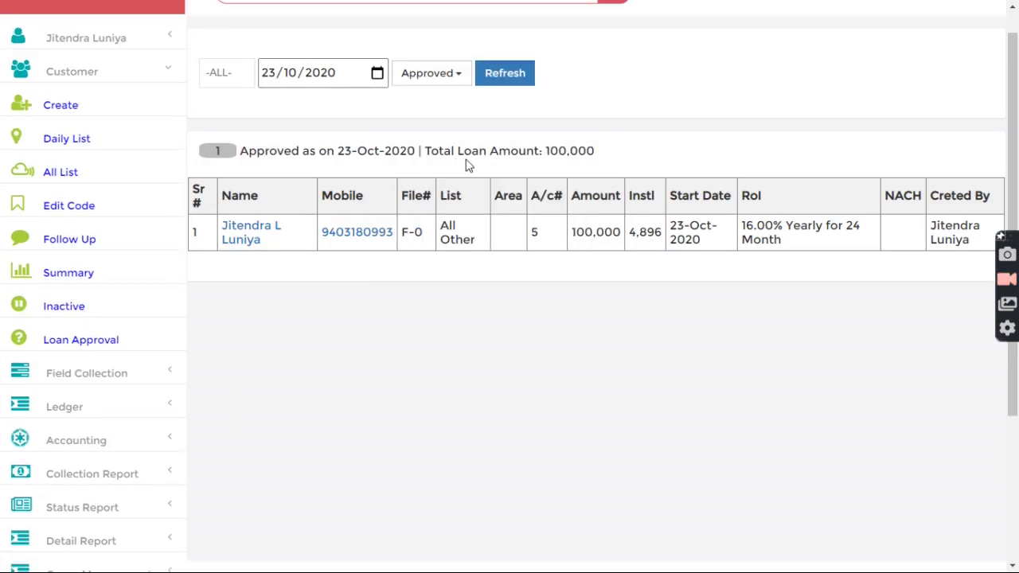
pyautogui.click(243, 241)
pyautogui.click(205, 470)
pyautogui.click(948, 58)
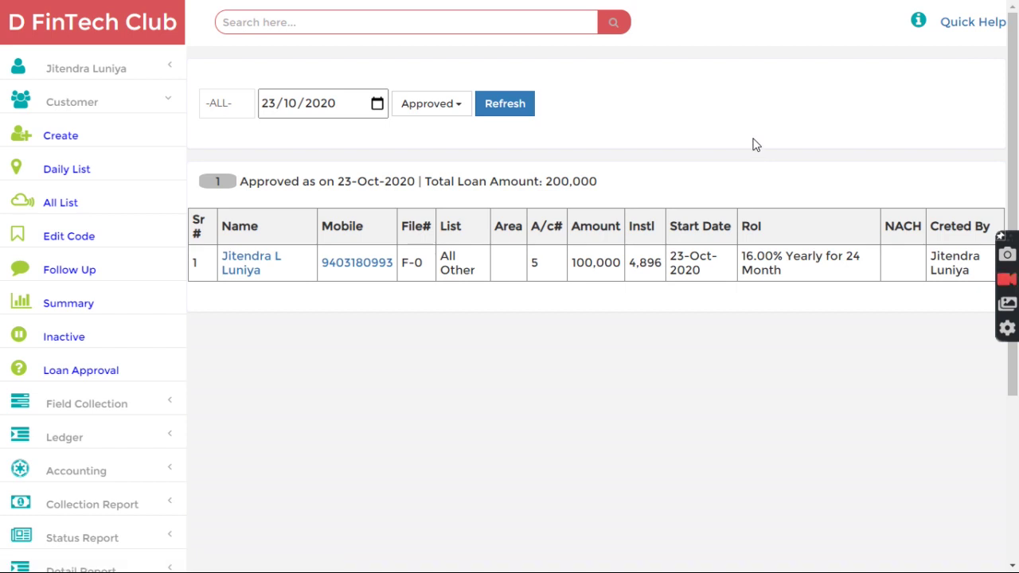
pyautogui.hotkey('alt', 'Tab')
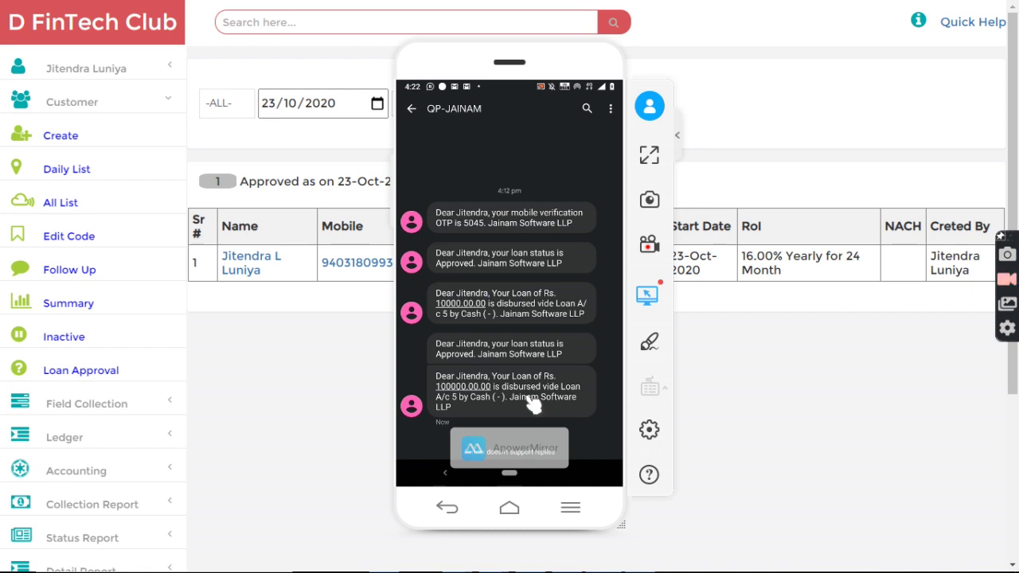
# - Hide the phone mirror after reading the approval and disbursement SMS messages
pyautogui.click(743, 364)
# - Point out account number 5 in the Approved list and check the status filter choices
pyautogui.doubleClick(532, 266)
pyautogui.click(551, 293)
pyautogui.click(438, 112)
pyautogui.click(647, 169)
pyautogui.click(436, 112)
pyautogui.click(680, 131)
# - Search for loan 5 and expand its installment schedule, noting the 100,000 principal
pyautogui.click(371, 29)
pyautogui.write('5')
pyautogui.press('Return')
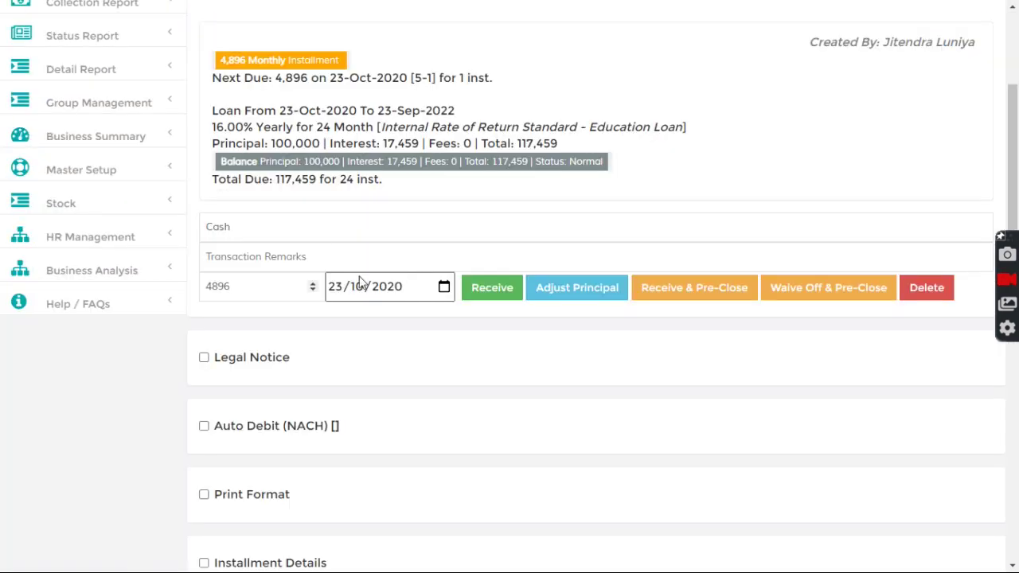
pyautogui.doubleClick(321, 162)
pyautogui.scroll(-4, 363, 229)
pyautogui.click(293, 334)
pyautogui.scroll(-7, 449, 350)
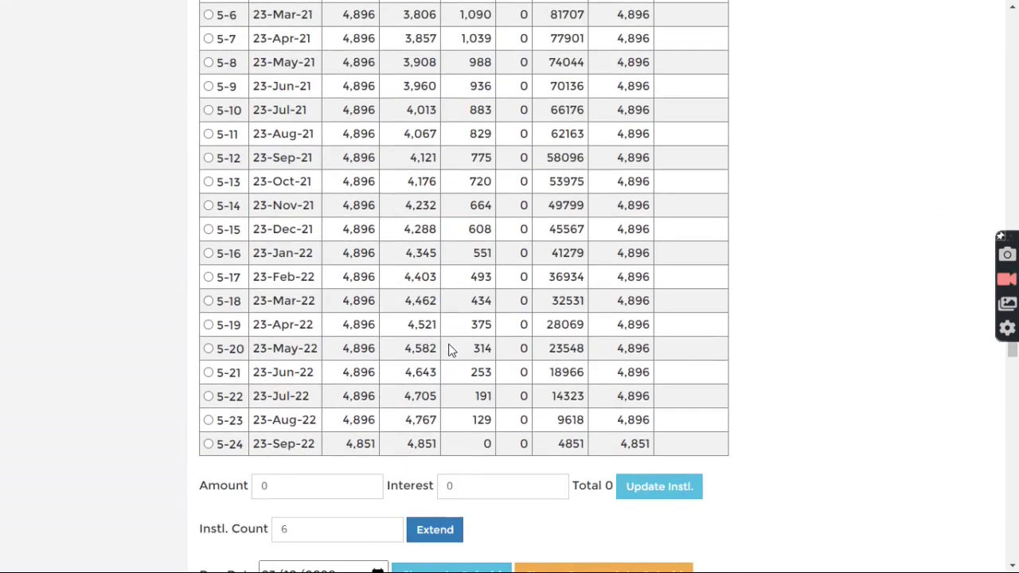
pyautogui.scroll(10, 450, 350)
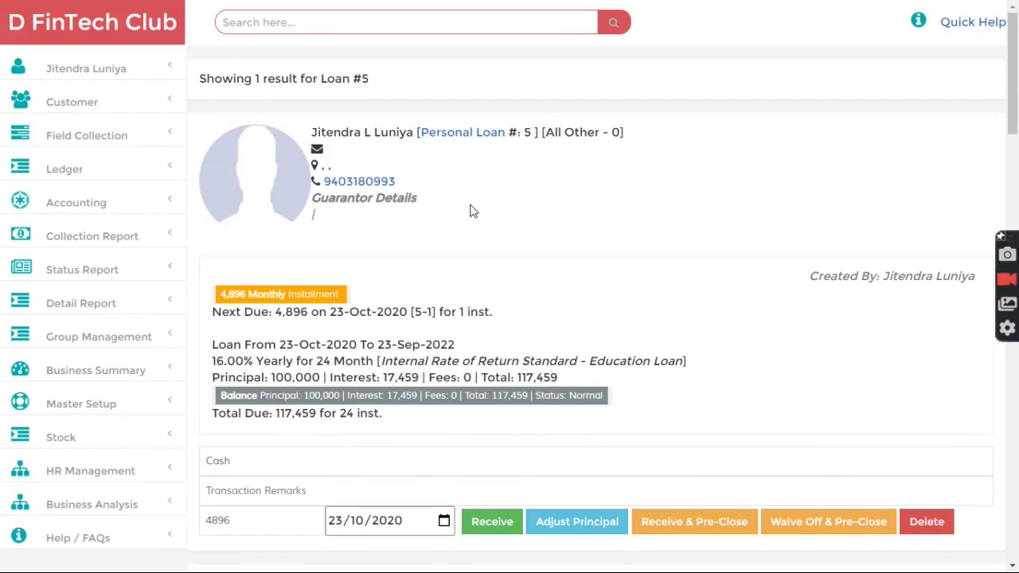
# - Sign out of the admin account and sign in with the customer's saved login
pyautogui.click(117, 68)
pyautogui.click(73, 238)
pyautogui.click(440, 209)
pyautogui.click(430, 296)
pyautogui.click(434, 293)
# - Review the loan card details and pay the 4896 installment online
pyautogui.scroll(-3, 482, 287)
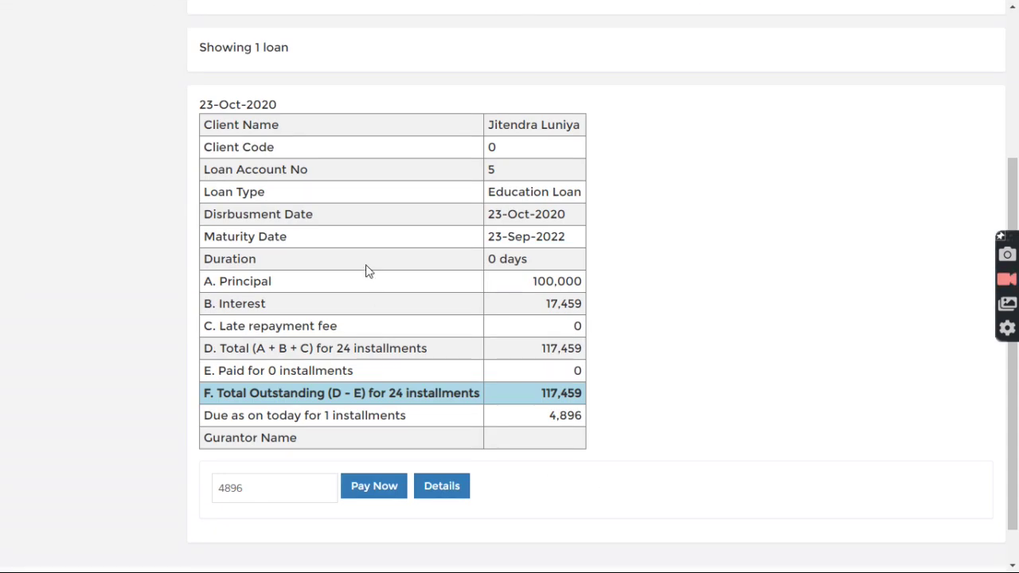
pyautogui.moveTo(368, 121); pyautogui.dragTo(498, 263)
pyautogui.click(499, 264)
pyautogui.moveTo(252, 492); pyautogui.dragTo(216, 498)
pyautogui.click(501, 486)
pyautogui.scroll(-1, 503, 484)
pyautogui.click(369, 451)
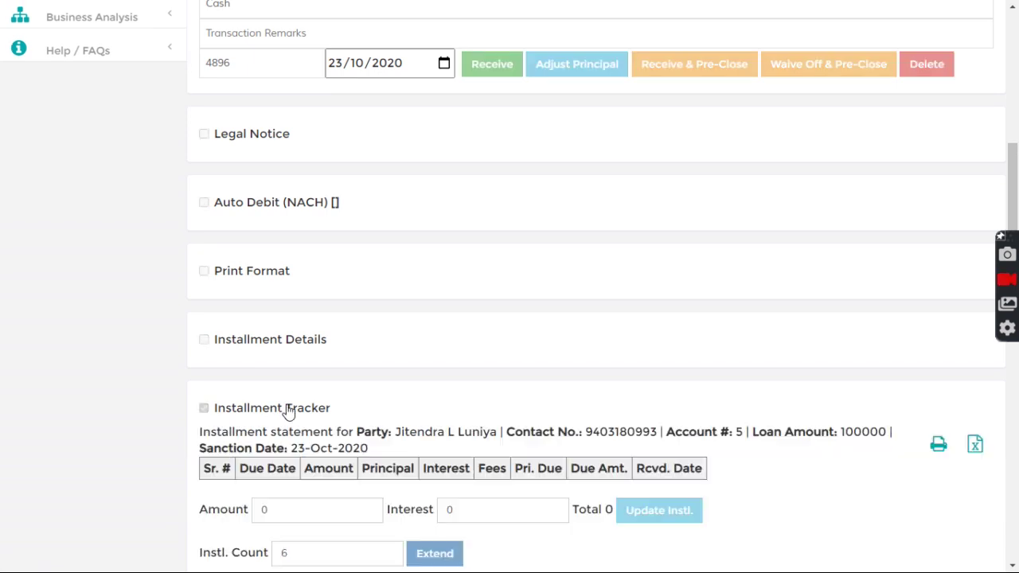
pyautogui.scroll(-2, 299, 420)
# - Record the 4,896 installment as received in cash and check its SMS status
pyautogui.scroll(5, 444, 386)
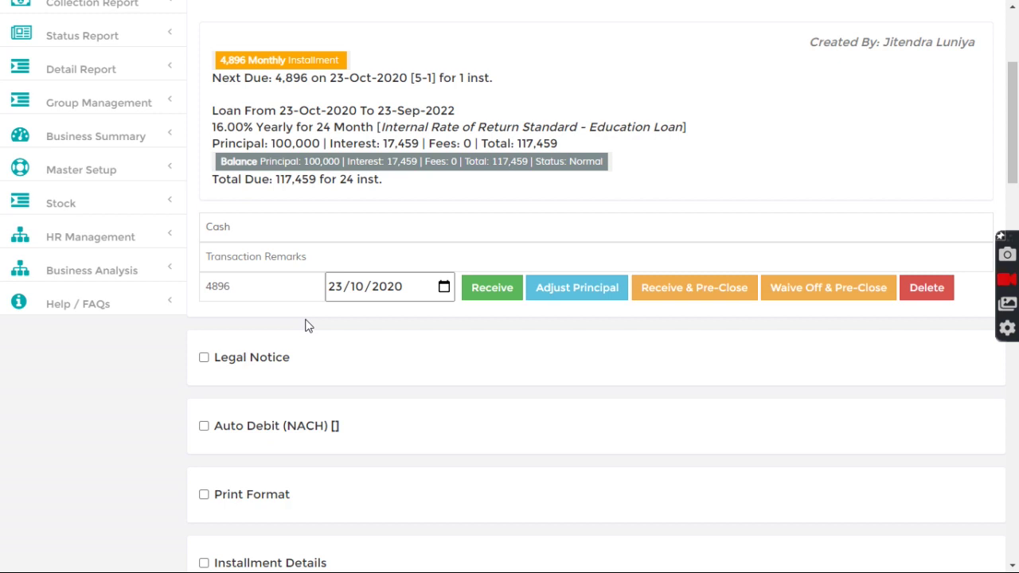
pyautogui.scroll(-3, 354, 379)
pyautogui.scroll(3, 359, 382)
pyautogui.click(489, 293)
pyautogui.scroll(-3, 478, 358)
pyautogui.moveTo(321, 284); pyautogui.dragTo(401, 282)
pyautogui.click(408, 292)
# - Review the SMS status of installment 5-1 in the schedule
pyautogui.scroll(-2, 414, 322)
pyautogui.scroll(-3, 414, 341)
pyautogui.scroll(3, 412, 321)
pyautogui.scroll(1, 351, 202)
pyautogui.moveTo(315, 202); pyautogui.dragTo(391, 206)
pyautogui.click(398, 225)
pyautogui.scroll(-6, 391, 327)
# - Reload the installment schedule, then show the loan's transaction statement with the receipt
pyautogui.click(253, 35)
pyautogui.click(253, 35)
pyautogui.click(241, 35)
pyautogui.click(254, 173)
pyautogui.scroll(15, 563, 388)
# - Search the portal for loan number 5
pyautogui.click(345, 33)
pyautogui.write('5')
pyautogui.press('Return')
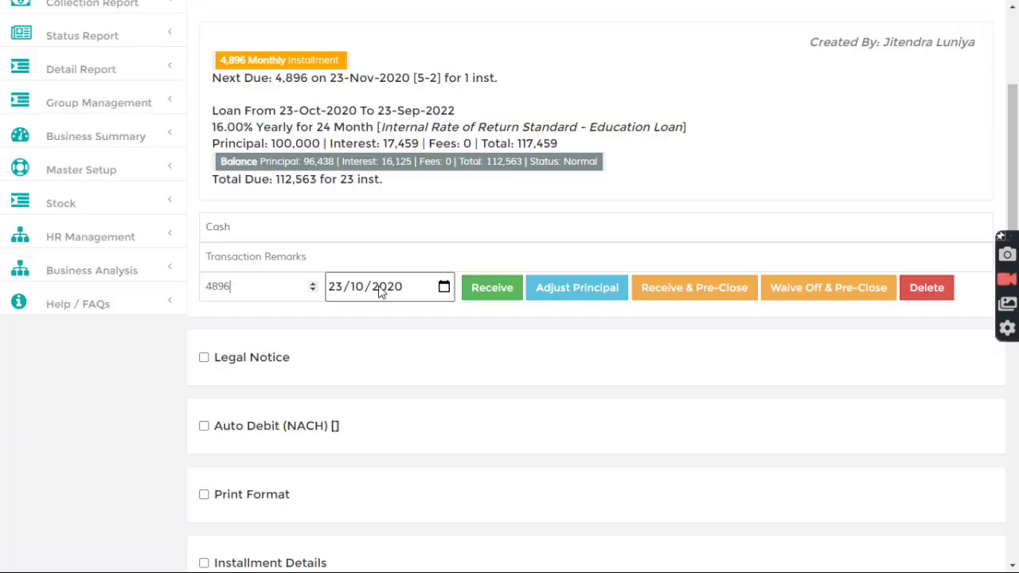
# - Show loan 5's transaction statement and highlight the 112,563 remaining balance
pyautogui.scroll(-6, 384, 305)
pyautogui.scroll(-3, 388, 309)
pyautogui.click(240, 102)
pyautogui.moveTo(559, 318); pyautogui.dragTo(602, 316)
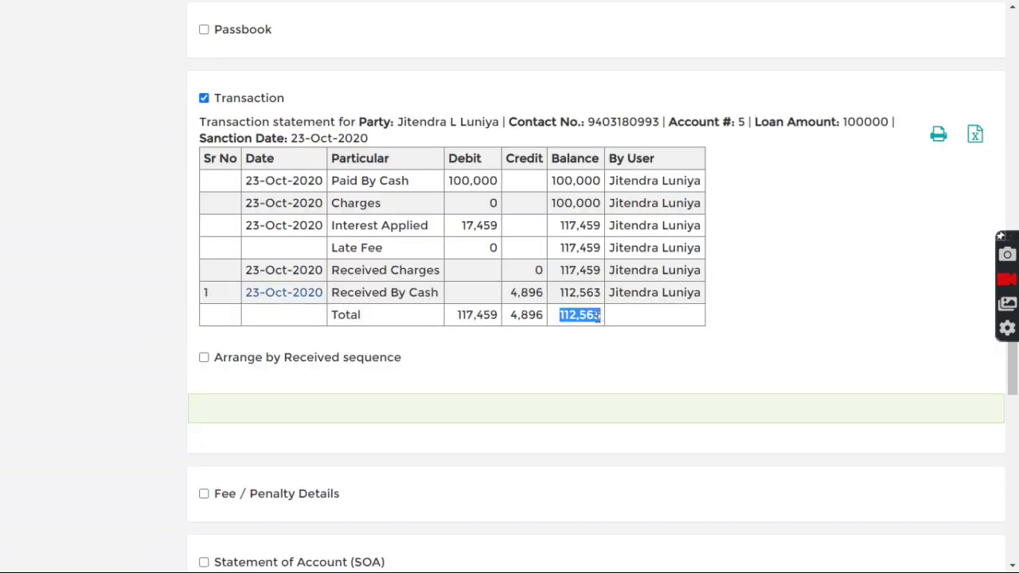
pyautogui.click(667, 324)
# - Check the phone mirror window, then hide it to return to the loan
pyautogui.scroll(10, 669, 324)
pyautogui.hotkey('alt', 'Tab')
pyautogui.click(793, 151)
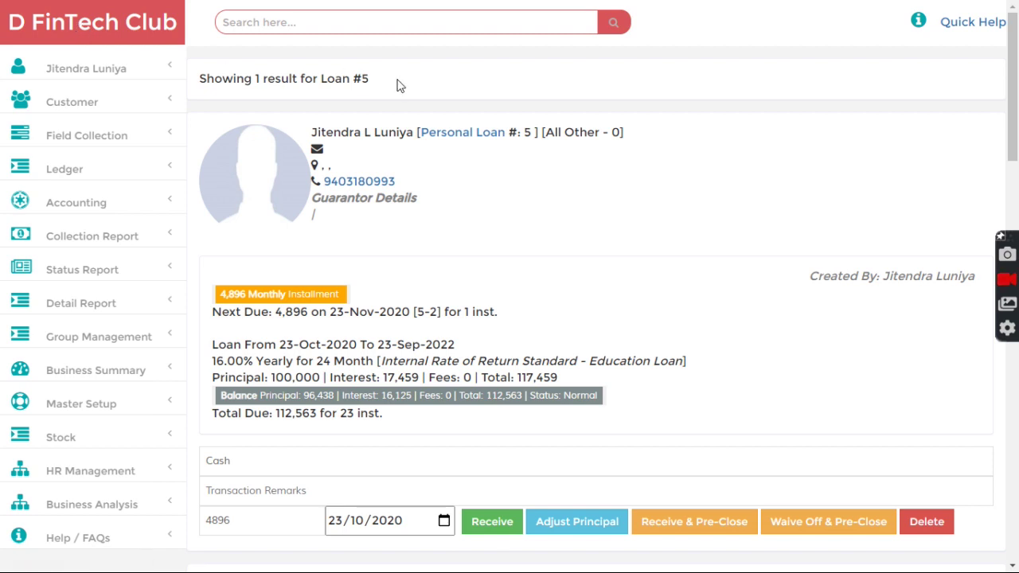
# - Go back to the D FinTech Club home page via the top-left logo
pyautogui.click(102, 22)
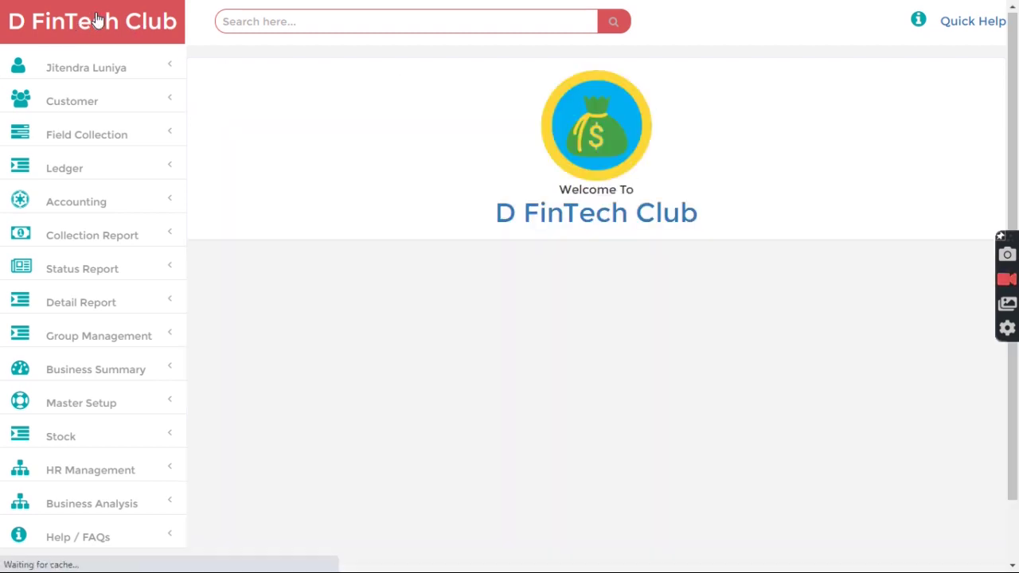